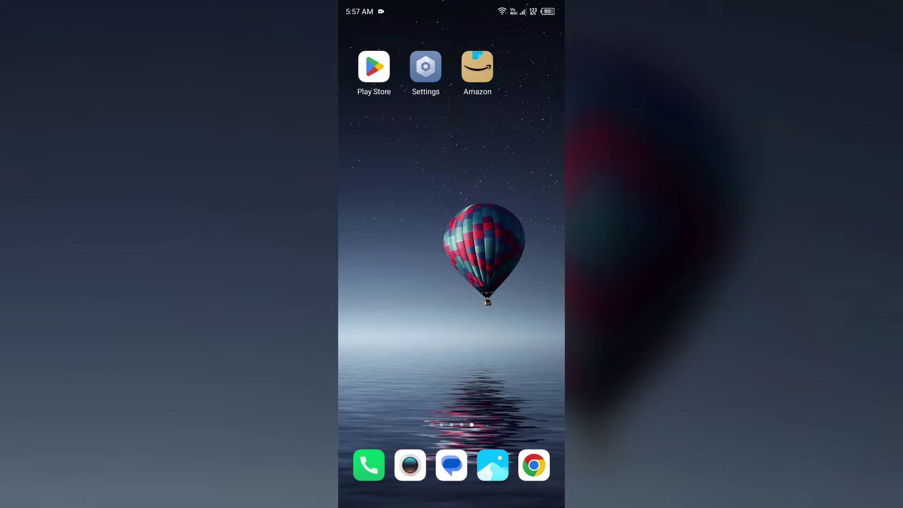
Step: Launch Amazon Shopping and let the home page finish loading
click(477, 67)
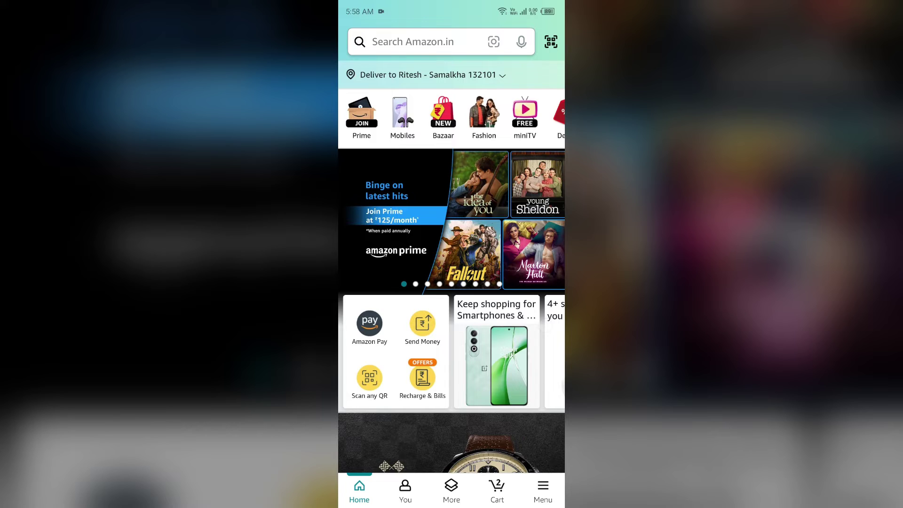
Step: From the Do more with Amazon panel, open Amazon Pay's Pay Bills, Send Money & more services
click(451, 490)
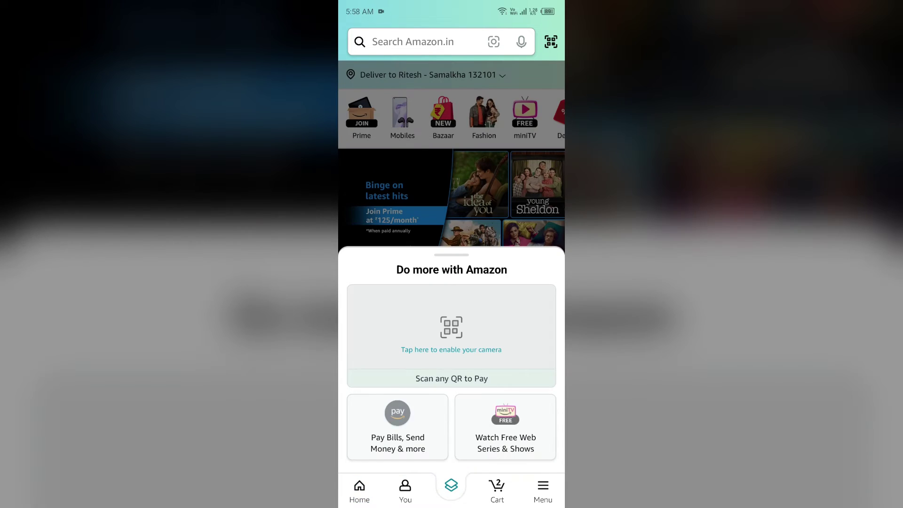
click(497, 334)
click(415, 438)
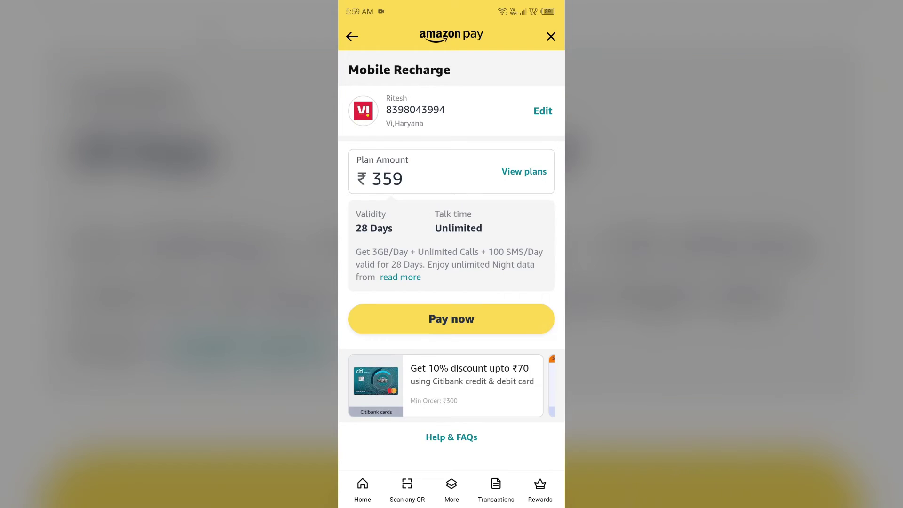
Step: Proceed to pay for the ₹359 recharge and show all available ways to pay
click(452, 318)
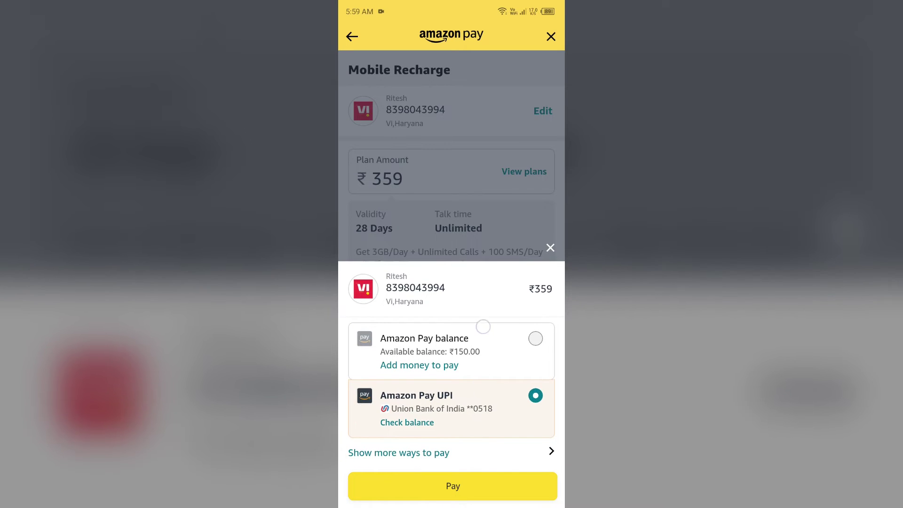
click(551, 452)
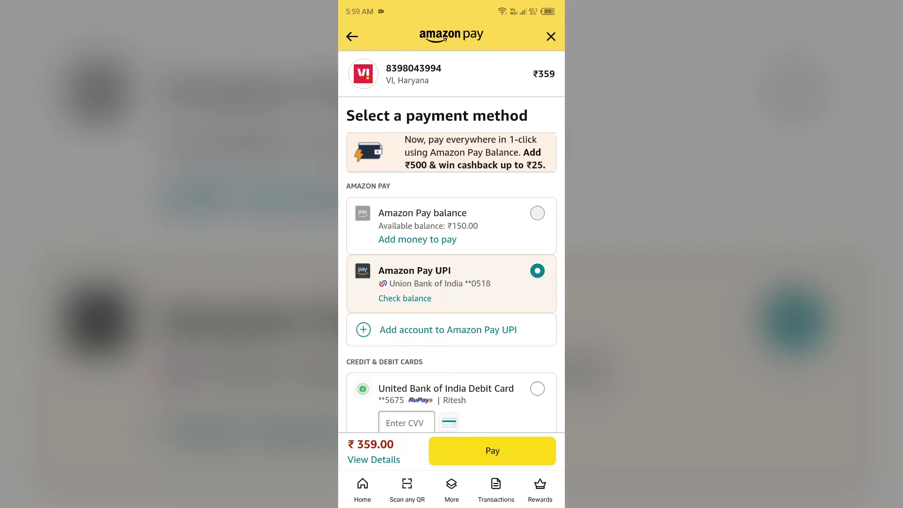
scroll(451, 283, down, 3)
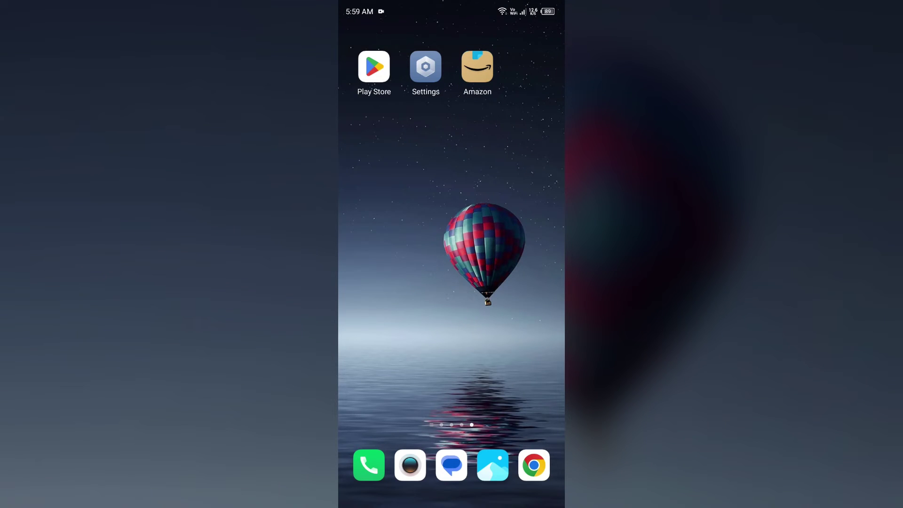
click(546, 332)
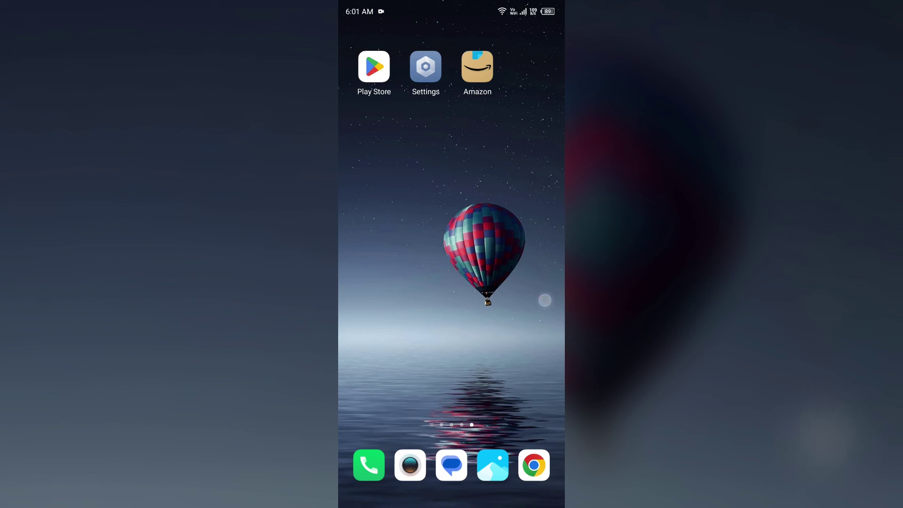
drag(545, 299, 545, 334)
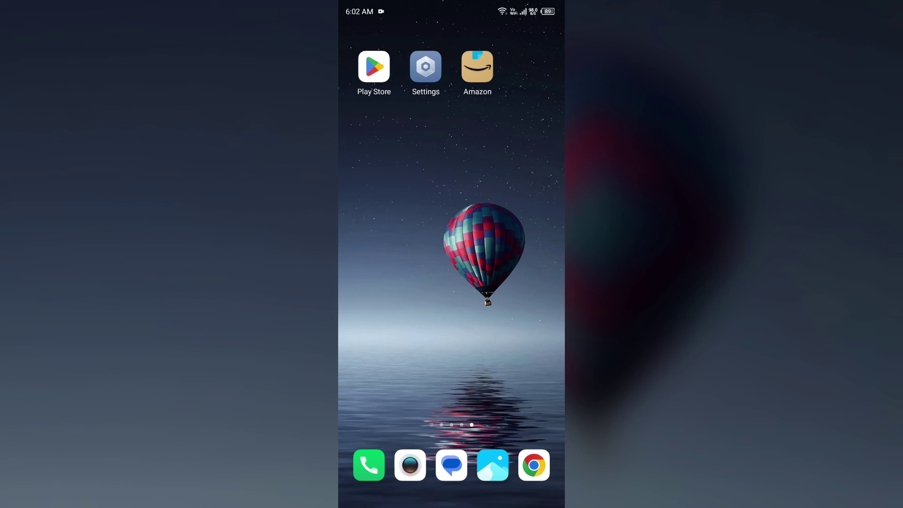
click(544, 297)
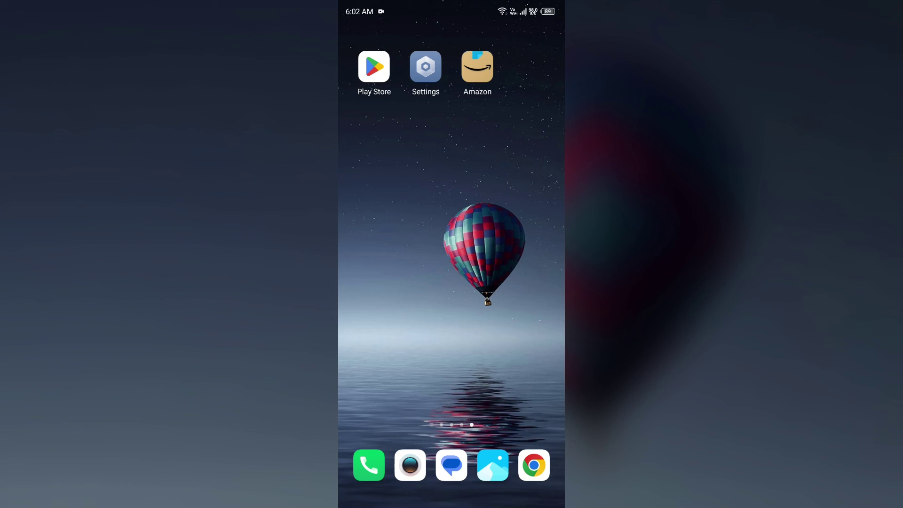